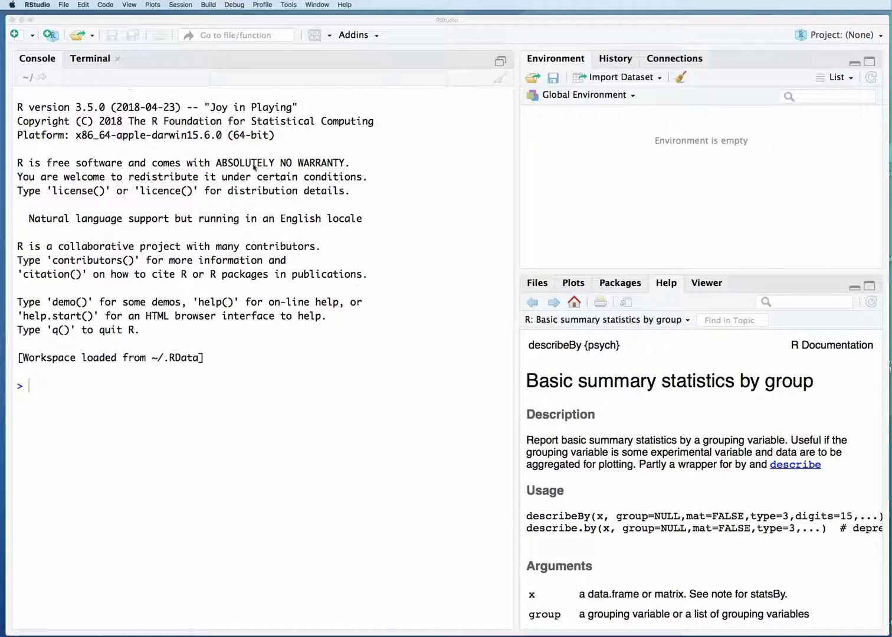
Open hospital1.RData from Dropbox/mod2 and confirm loading it into the environment
{"action": "left_click", "coordinate": [65, 6]}
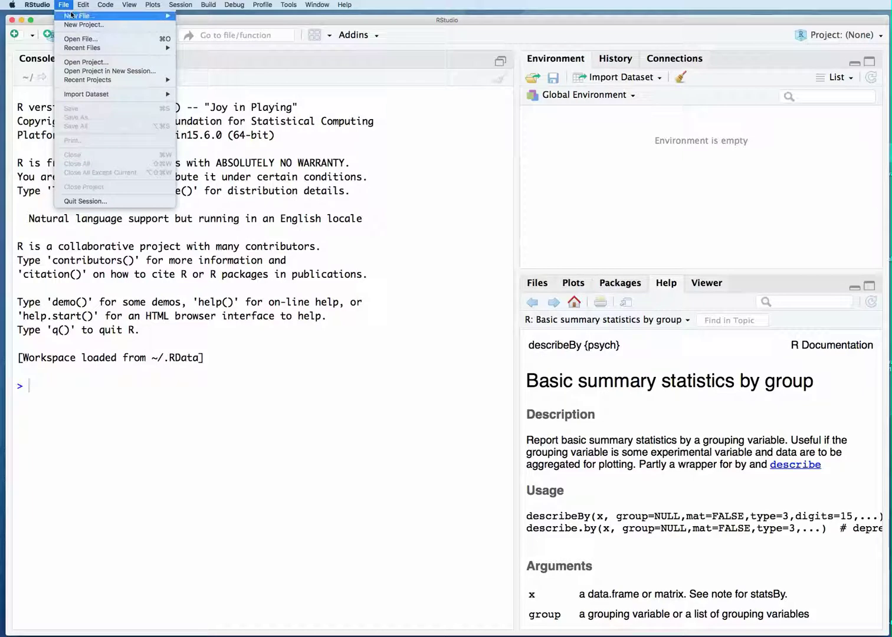
{"action": "left_click", "coordinate": [87, 38]}
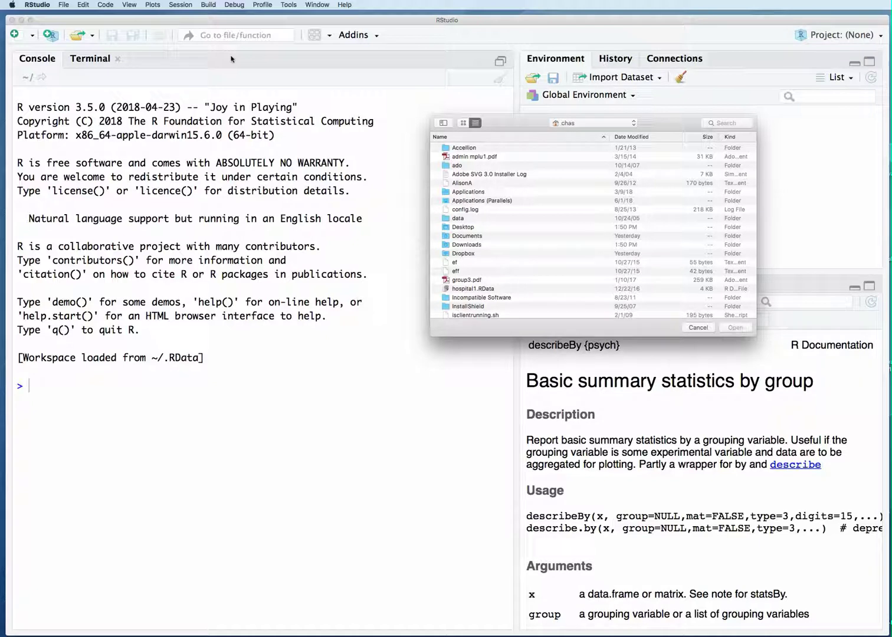
{"action": "double_click", "coordinate": [471, 254]}
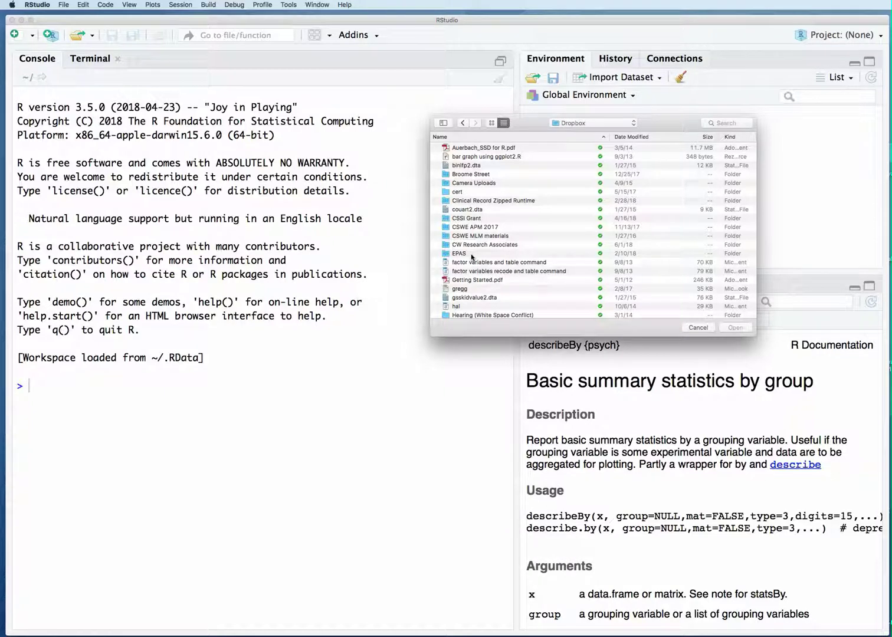
{"action": "scroll", "coordinate": [471, 258], "scroll_direction": "down", "scroll_amount": 3}
{"action": "scroll", "coordinate": [471, 257], "scroll_direction": "down", "scroll_amount": 1}
{"action": "scroll", "coordinate": [472, 257], "scroll_direction": "down", "scroll_amount": 1}
{"action": "scroll", "coordinate": [471, 257], "scroll_direction": "down", "scroll_amount": 2}
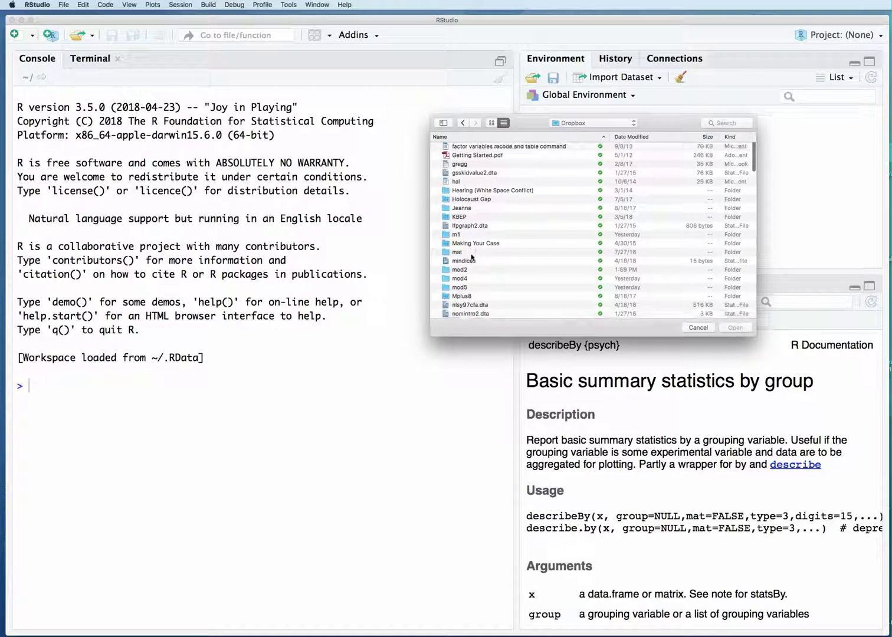
{"action": "scroll", "coordinate": [471, 258], "scroll_direction": "down", "scroll_amount": 1}
{"action": "double_click", "coordinate": [472, 260]}
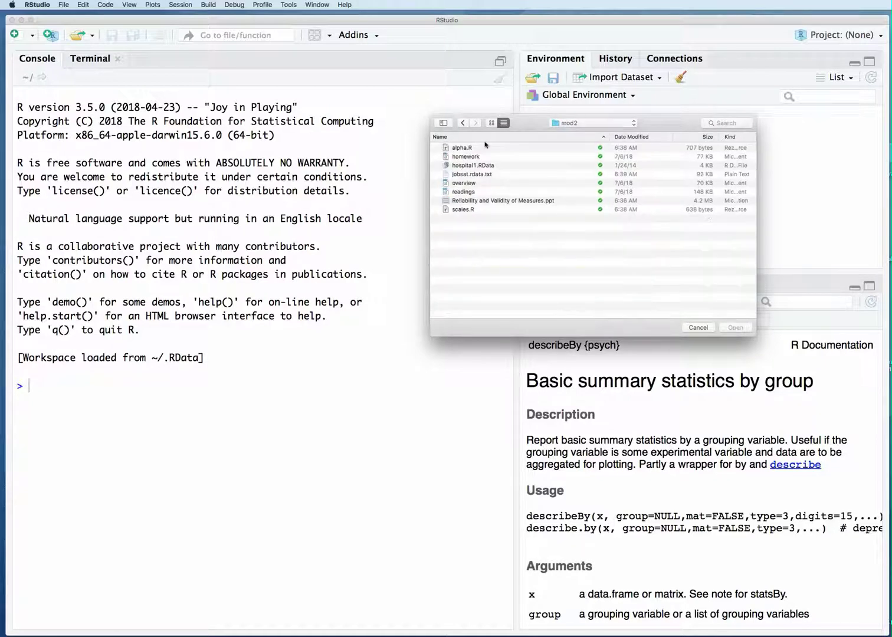
{"action": "left_click", "coordinate": [480, 166]}
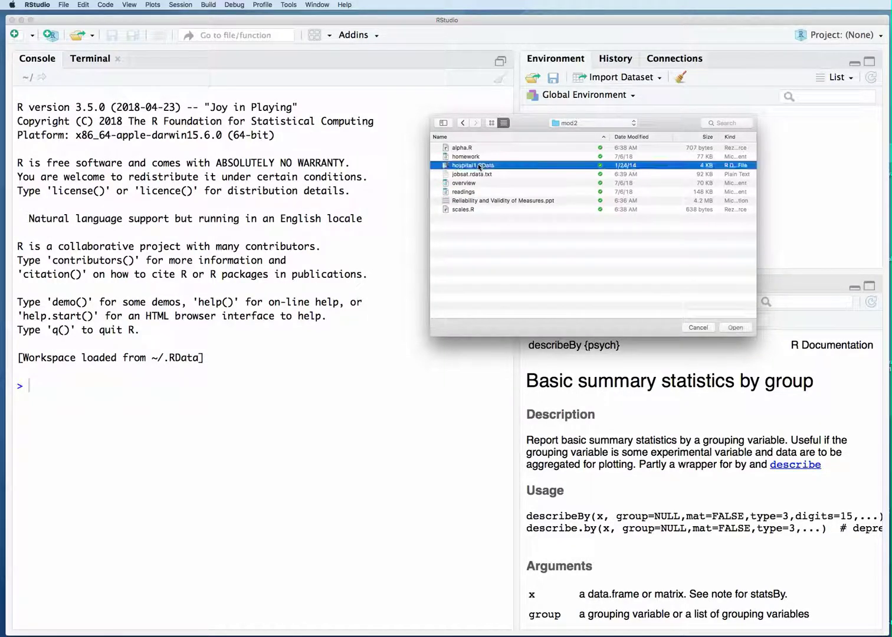
{"action": "double_click", "coordinate": [482, 168]}
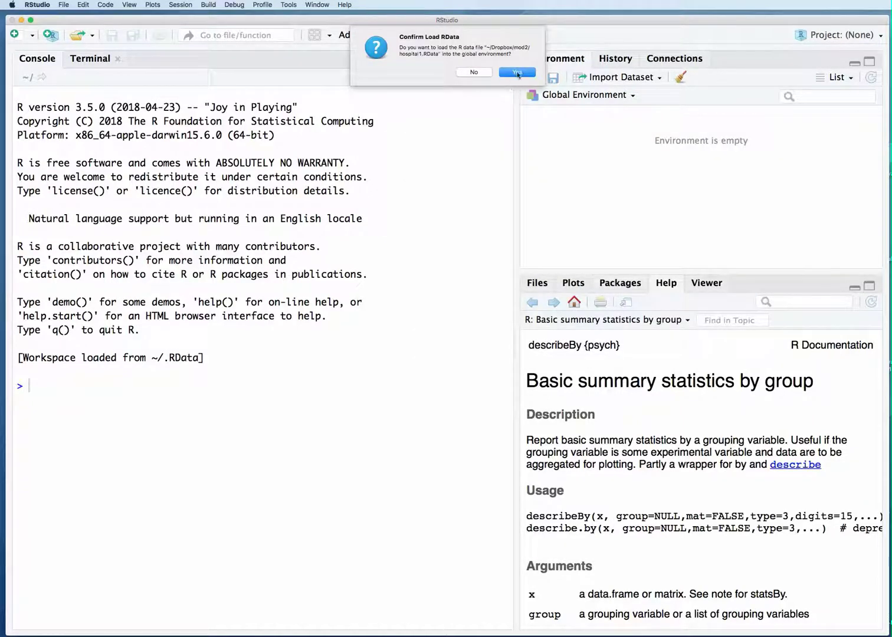
{"action": "left_click", "coordinate": [519, 74]}
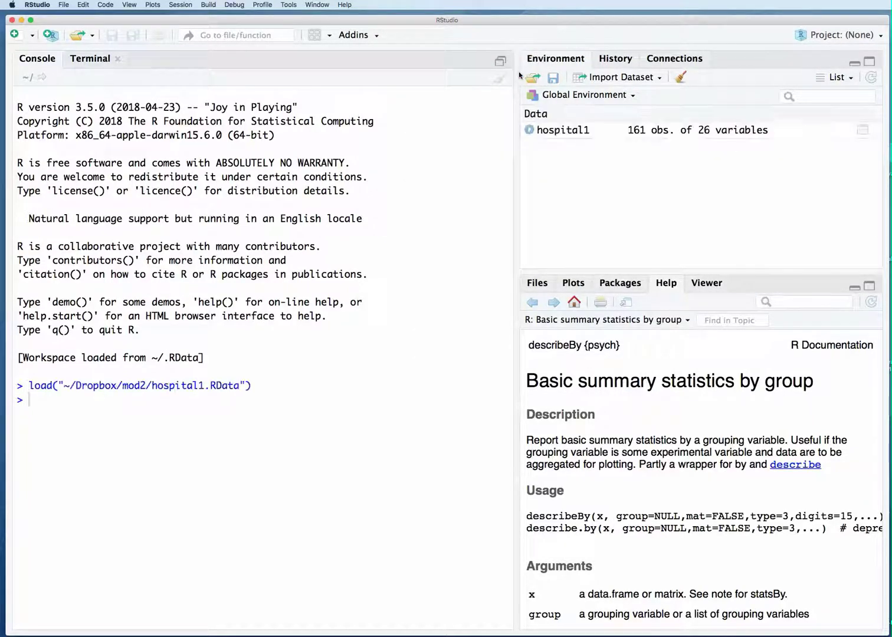
Open the hospital1 data frame in the data viewer
{"action": "left_click", "coordinate": [550, 132]}
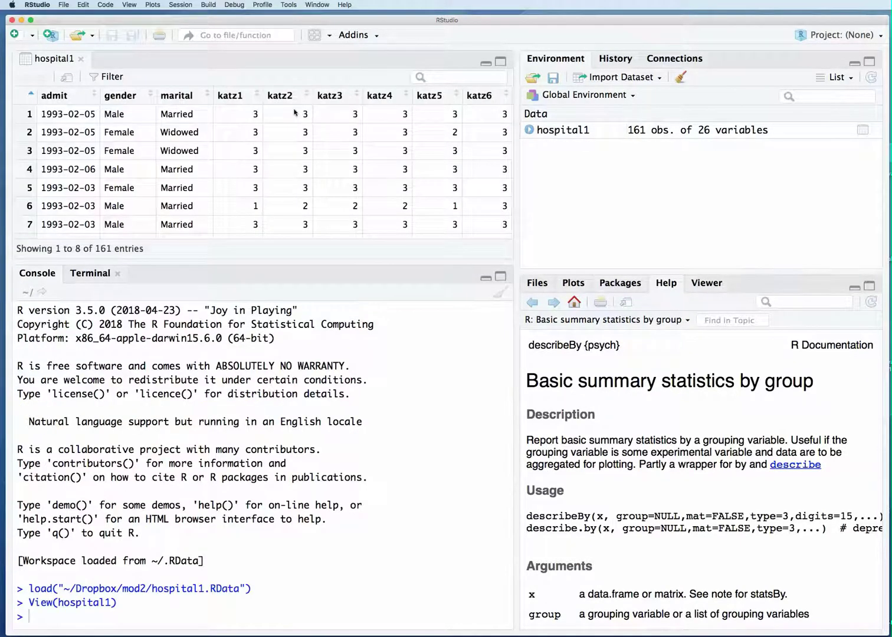
{"action": "mouse_move", "coordinate": [295, 113]}
{"action": "scroll", "coordinate": [299, 147], "scroll_direction": "down", "scroll_amount": 3}
{"action": "scroll", "coordinate": [298, 147], "scroll_direction": "right", "scroll_amount": 5}
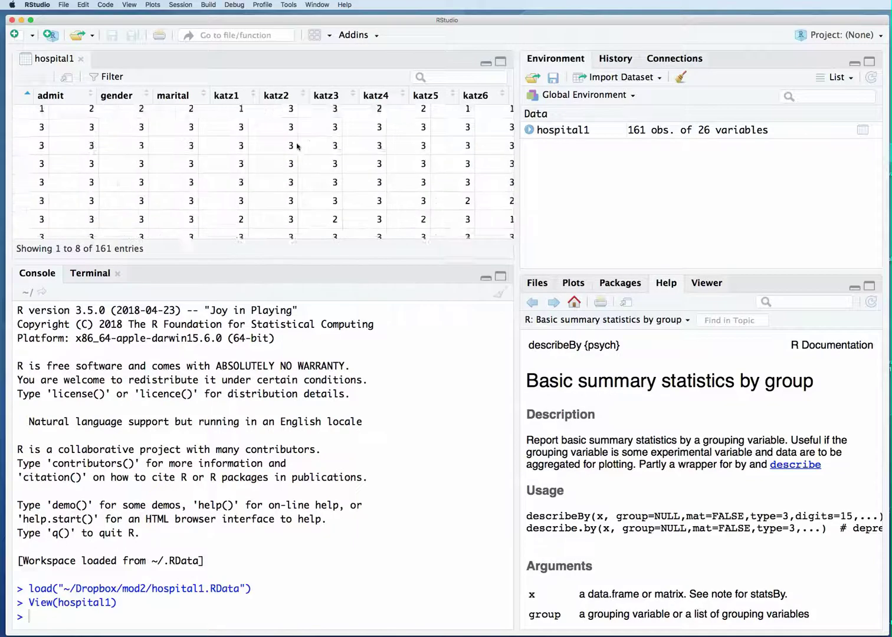
{"action": "scroll", "coordinate": [298, 147], "scroll_direction": "right", "scroll_amount": 3}
{"action": "scroll", "coordinate": [298, 147], "scroll_direction": "right", "scroll_amount": 3}
{"action": "scroll", "coordinate": [298, 147], "scroll_direction": "right", "scroll_amount": 3}
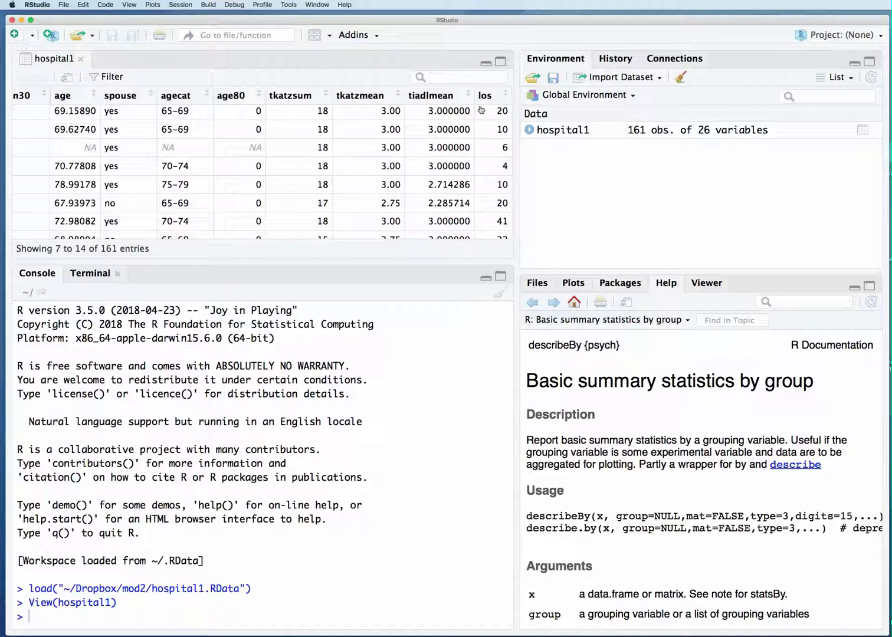
{"action": "scroll", "coordinate": [185, 145], "scroll_direction": "left", "scroll_amount": 2}
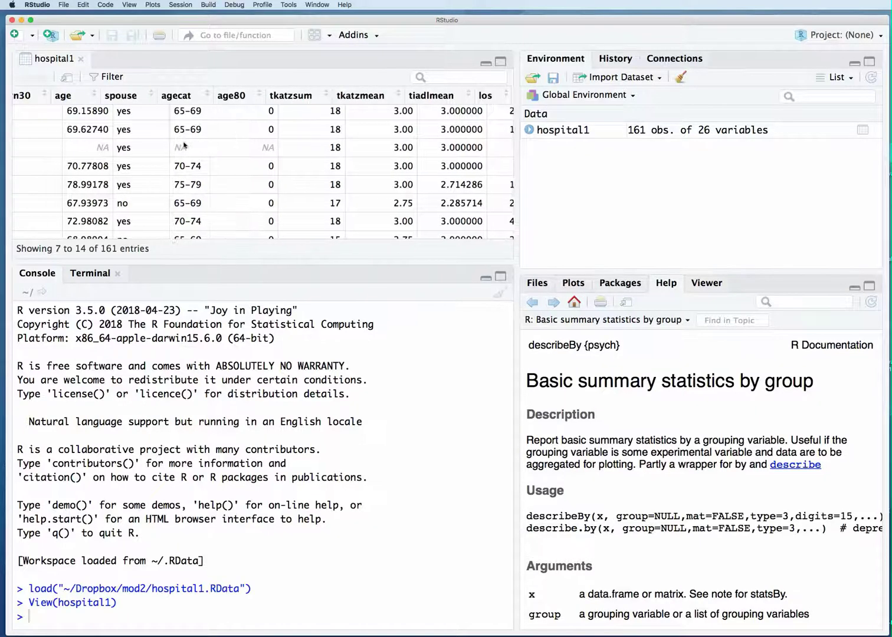
{"action": "scroll", "coordinate": [184, 144], "scroll_direction": "left", "scroll_amount": 2}
{"action": "scroll", "coordinate": [184, 145], "scroll_direction": "left", "scroll_amount": 5}
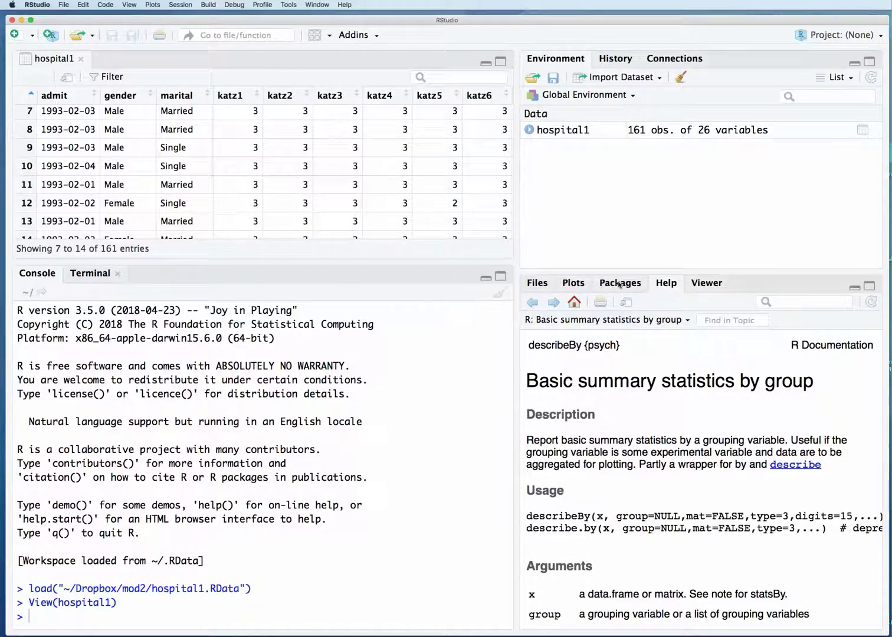
Tick psych in the Packages list to run library("psych")
{"action": "left_click", "coordinate": [619, 284]}
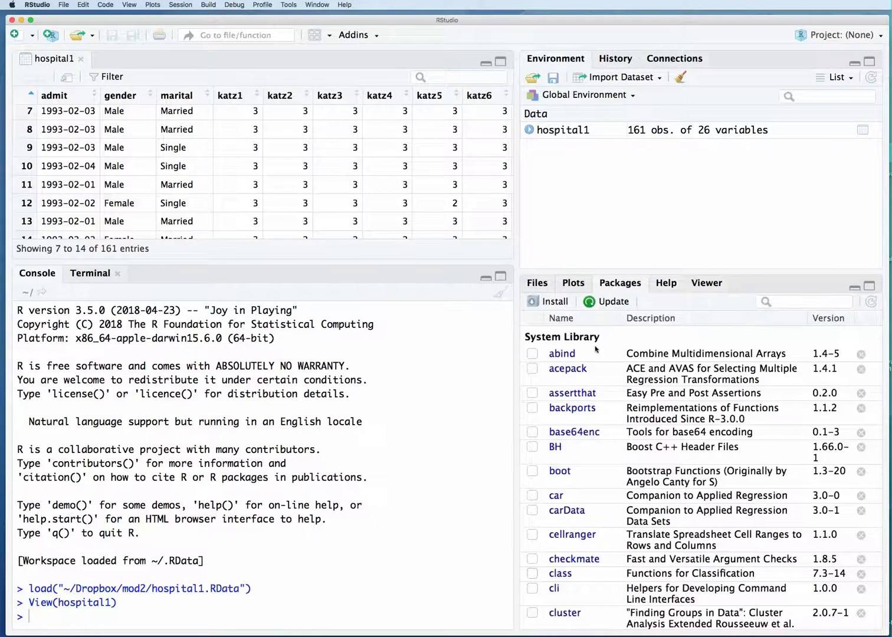
{"action": "scroll", "coordinate": [597, 349], "scroll_direction": "down", "scroll_amount": 8}
{"action": "scroll", "coordinate": [597, 349], "scroll_direction": "down", "scroll_amount": 6}
{"action": "scroll", "coordinate": [596, 350], "scroll_direction": "down", "scroll_amount": 2}
{"action": "scroll", "coordinate": [596, 350], "scroll_direction": "down", "scroll_amount": 1}
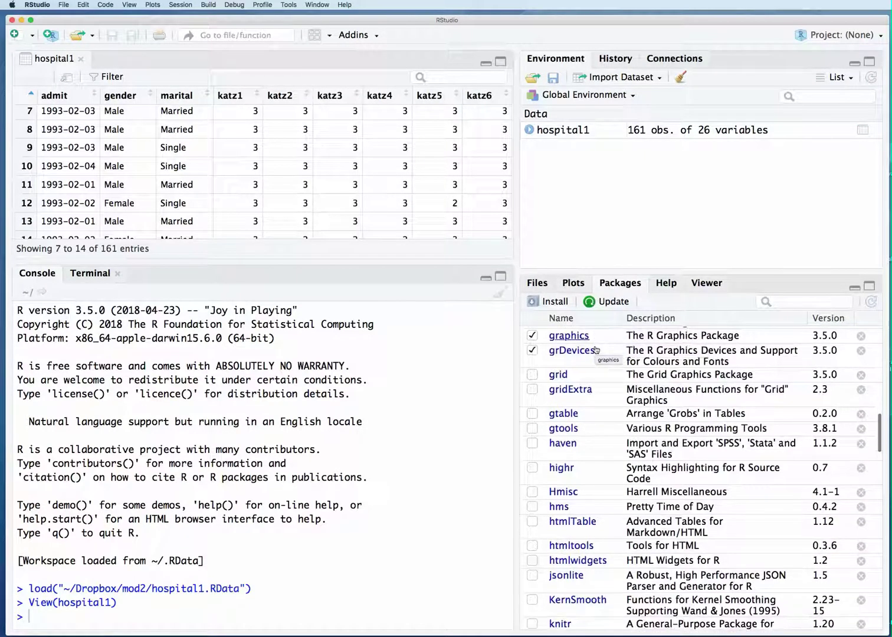
{"action": "scroll", "coordinate": [597, 350], "scroll_direction": "down", "scroll_amount": 5}
{"action": "scroll", "coordinate": [596, 350], "scroll_direction": "down", "scroll_amount": 3}
{"action": "scroll", "coordinate": [596, 349], "scroll_direction": "down", "scroll_amount": 3}
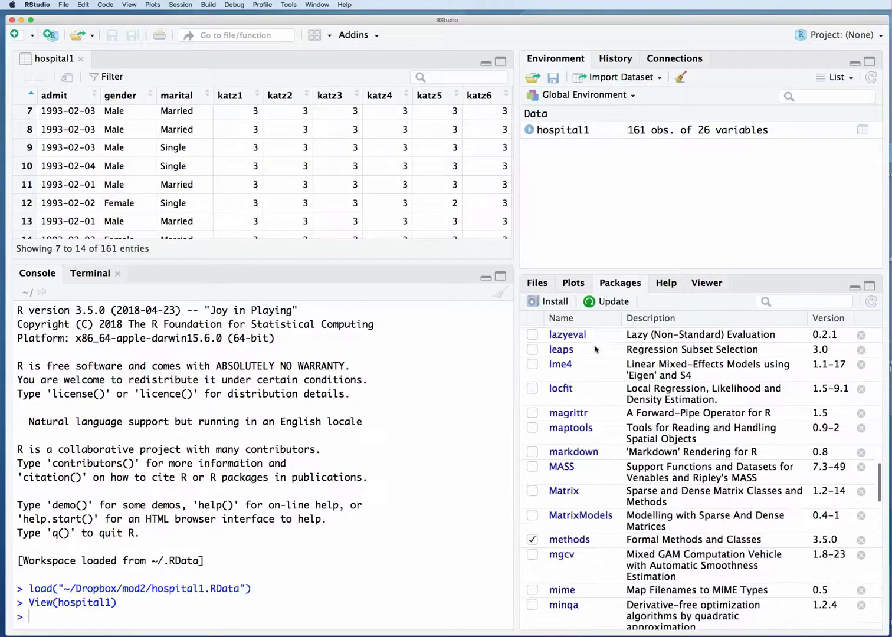
{"action": "scroll", "coordinate": [596, 350], "scroll_direction": "down", "scroll_amount": 4}
{"action": "scroll", "coordinate": [596, 349], "scroll_direction": "down", "scroll_amount": 4}
{"action": "scroll", "coordinate": [597, 349], "scroll_direction": "down", "scroll_amount": 1}
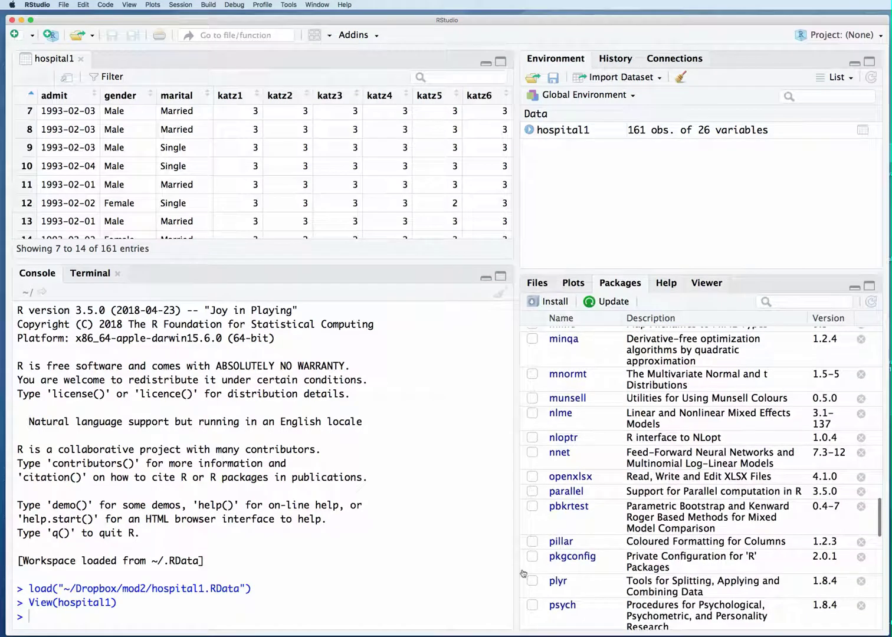
{"action": "left_click", "coordinate": [533, 605]}
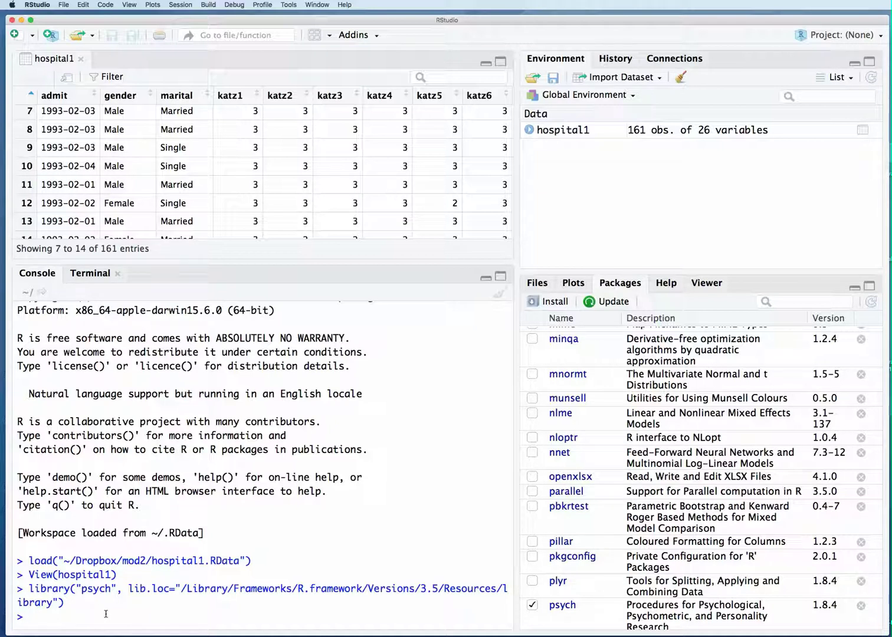
{"action": "type", "text": "des"}
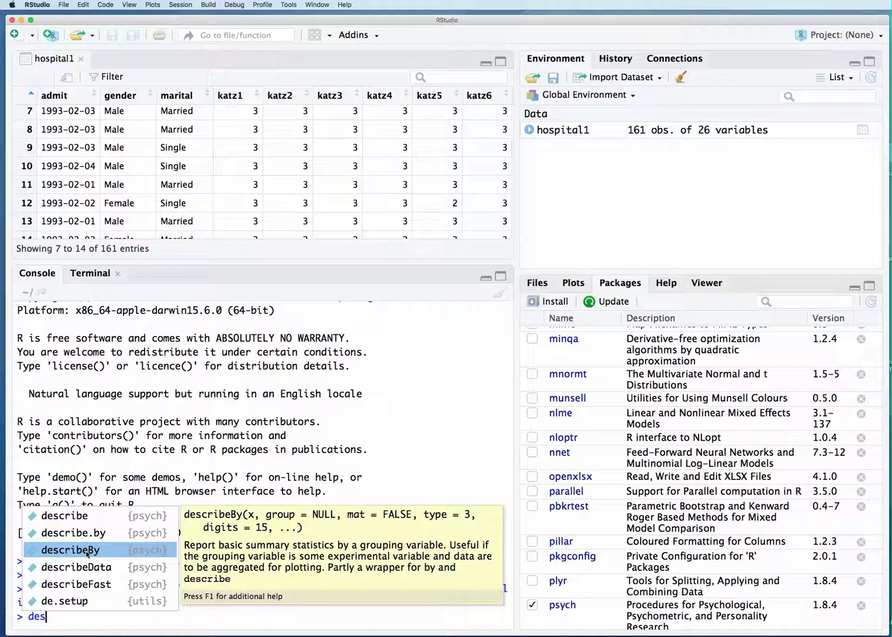
Enter describeBy(hospital1$age, hospital1$gender) in the console using autocomplete suggestions
{"action": "left_click", "coordinate": [87, 551]}
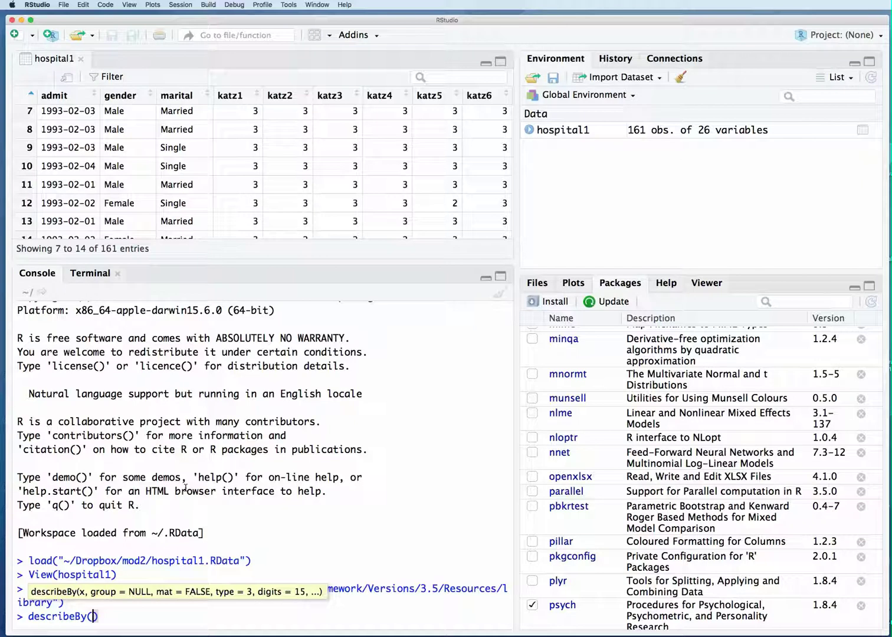
{"action": "type", "text": "hospita"}
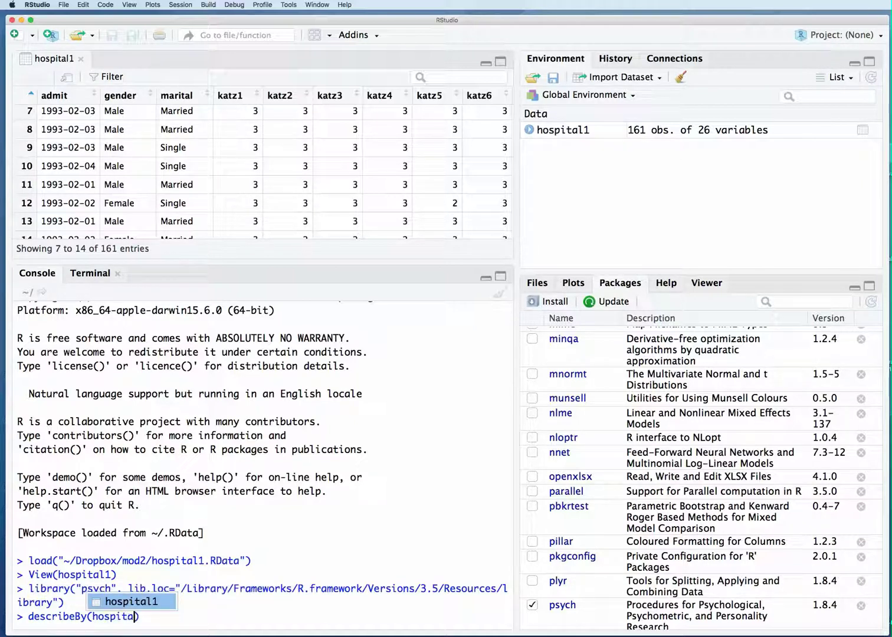
{"action": "type", "text": "l1"}
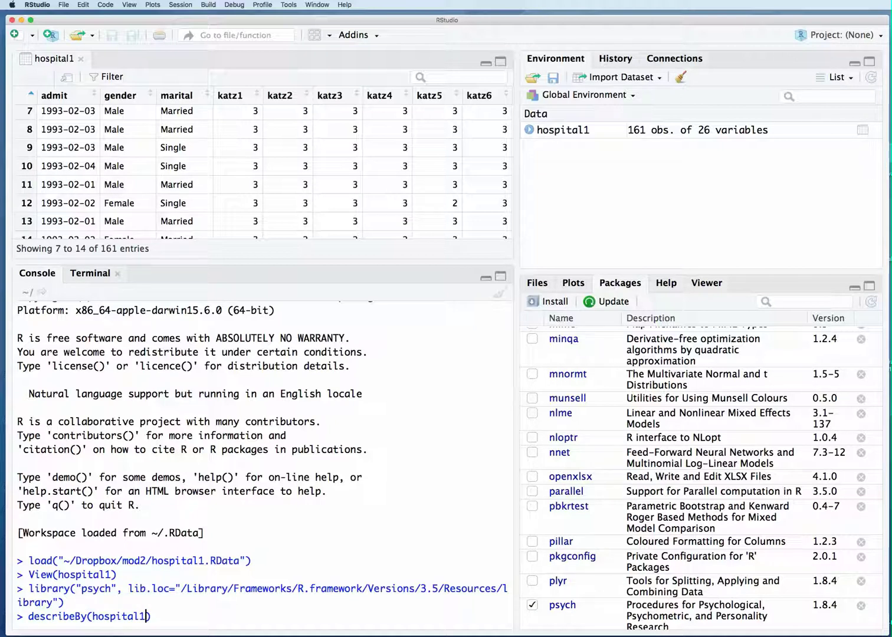
{"action": "type", "text": "$"}
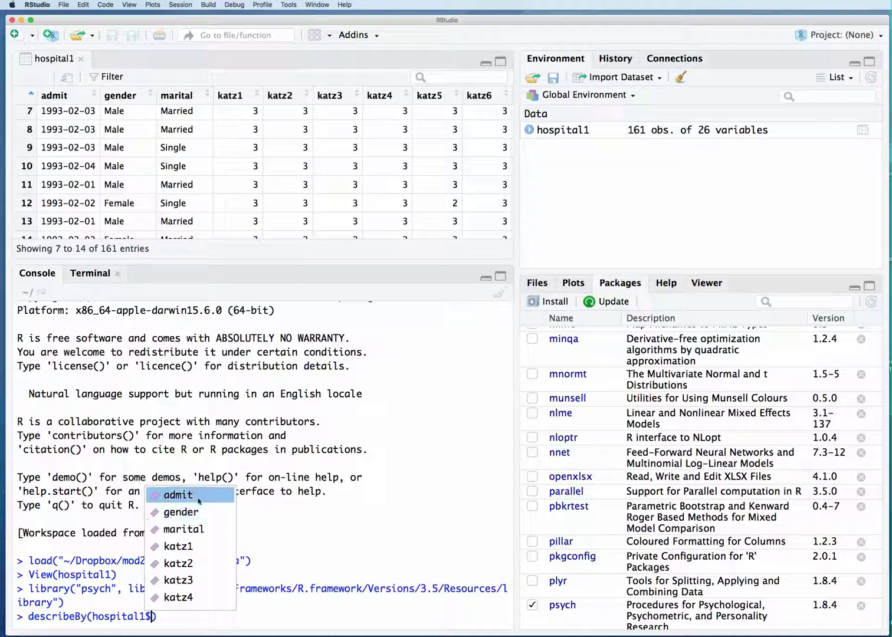
{"action": "scroll", "coordinate": [200, 499], "scroll_direction": "down", "scroll_amount": 4}
{"action": "scroll", "coordinate": [200, 498], "scroll_direction": "down", "scroll_amount": 5}
{"action": "scroll", "coordinate": [200, 500], "scroll_direction": "down", "scroll_amount": 6}
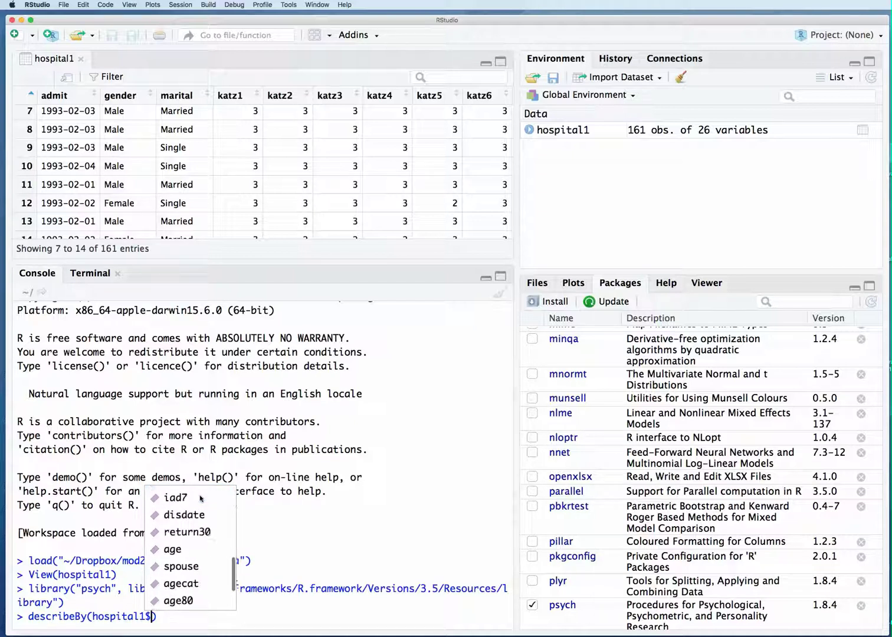
{"action": "scroll", "coordinate": [200, 499], "scroll_direction": "down", "scroll_amount": 1}
{"action": "left_click", "coordinate": [178, 533]}
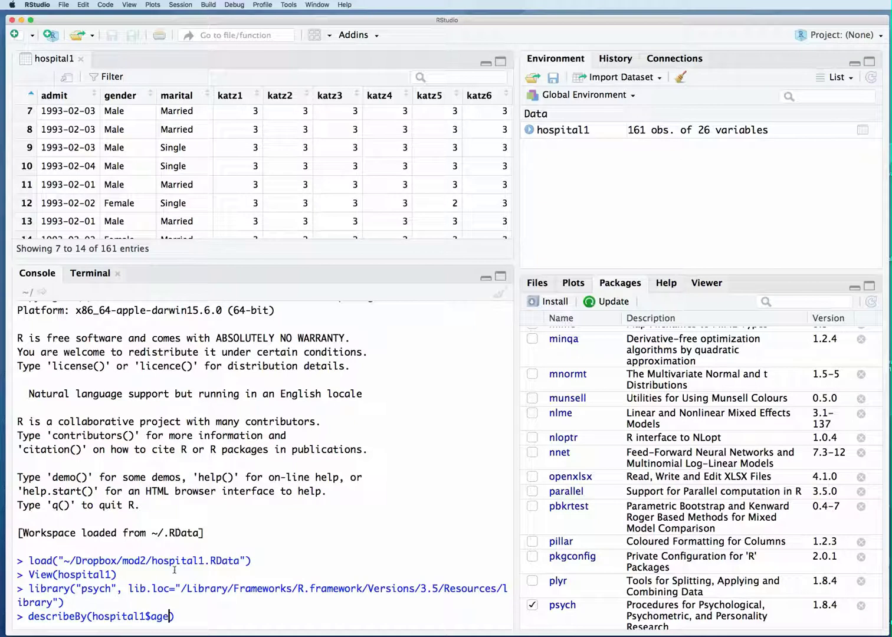
{"action": "type", "text": ","}
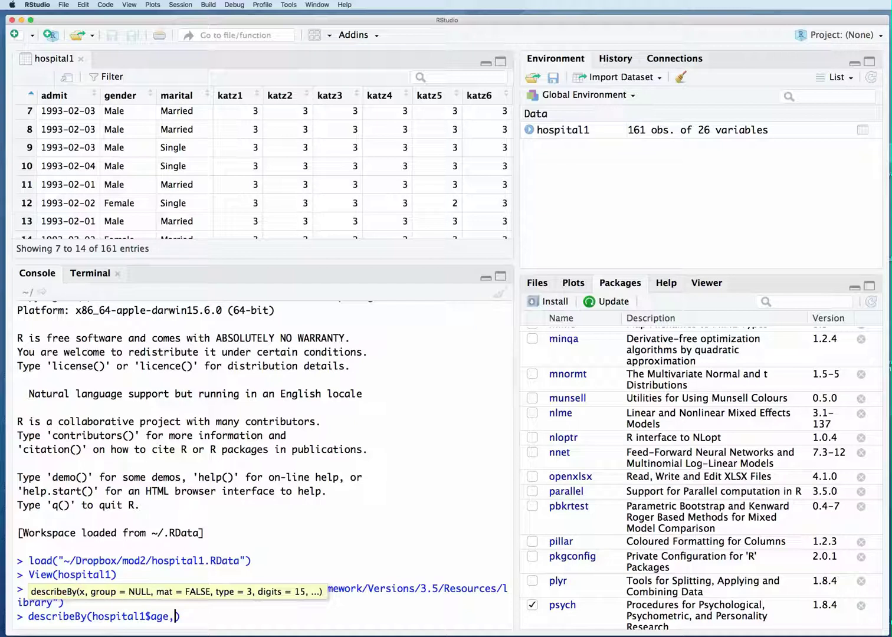
{"action": "type", "text": "hos"}
{"action": "type", "text": "pital1"}
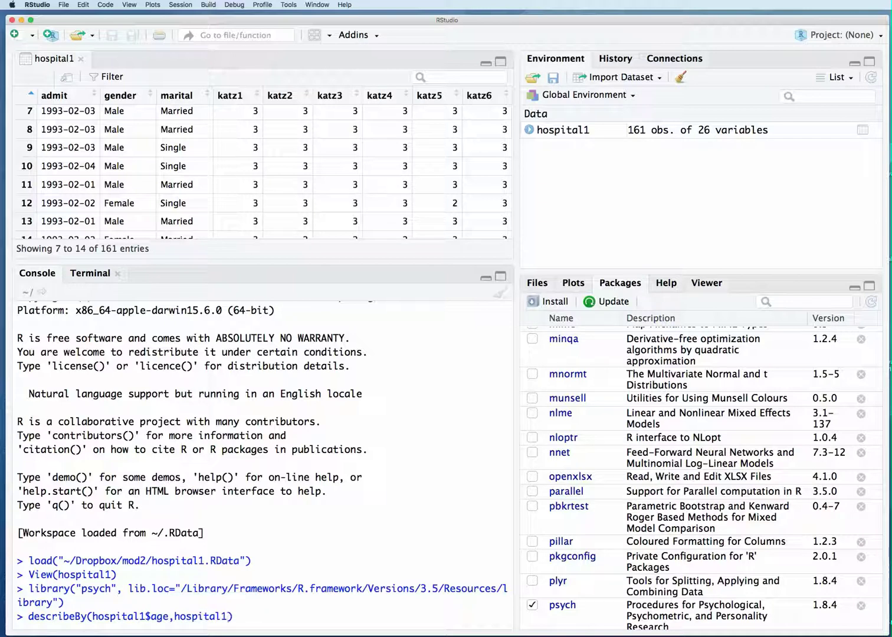
{"action": "type", "text": "$"}
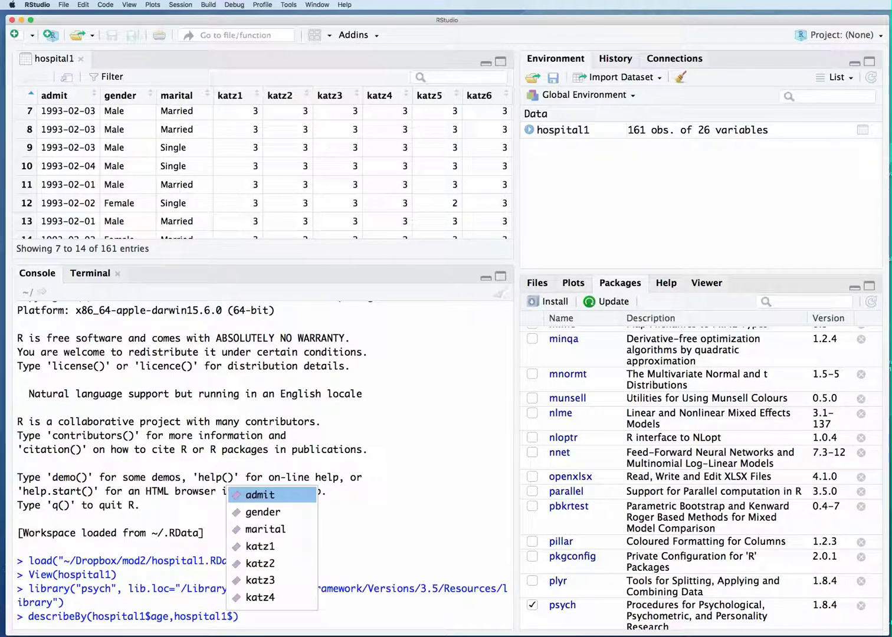
{"action": "left_click", "coordinate": [268, 512]}
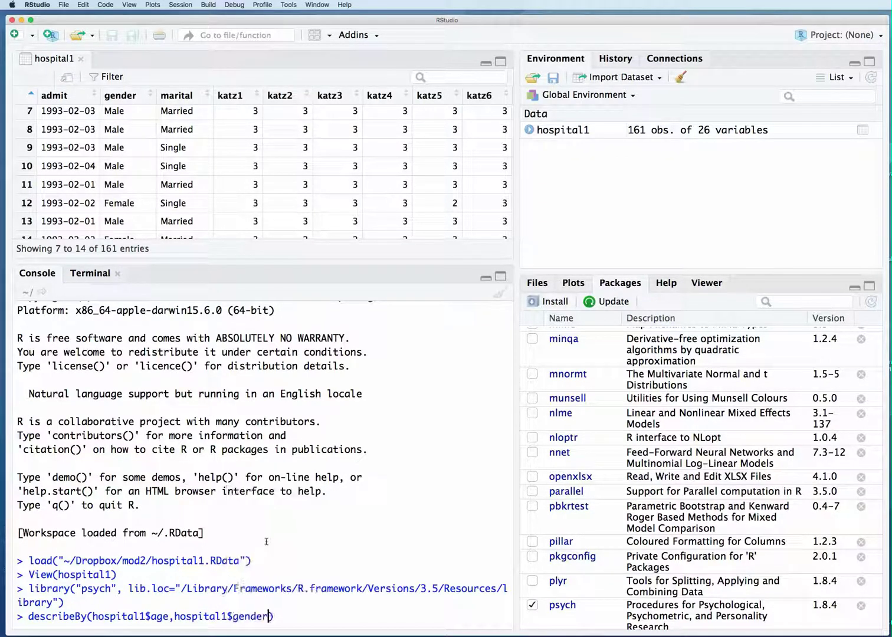
{"action": "triple_click", "coordinate": [286, 610]}
{"action": "left_click", "coordinate": [283, 615]}
Run the age-by-gender describeBy command, then recall it at the prompt
{"action": "key", "text": "Return"}
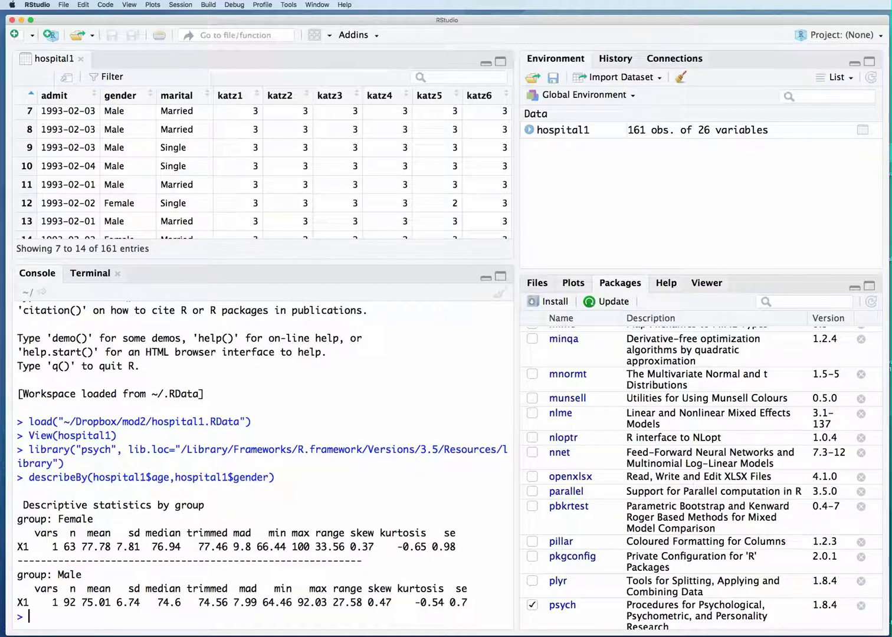
{"action": "key", "text": "Up"}
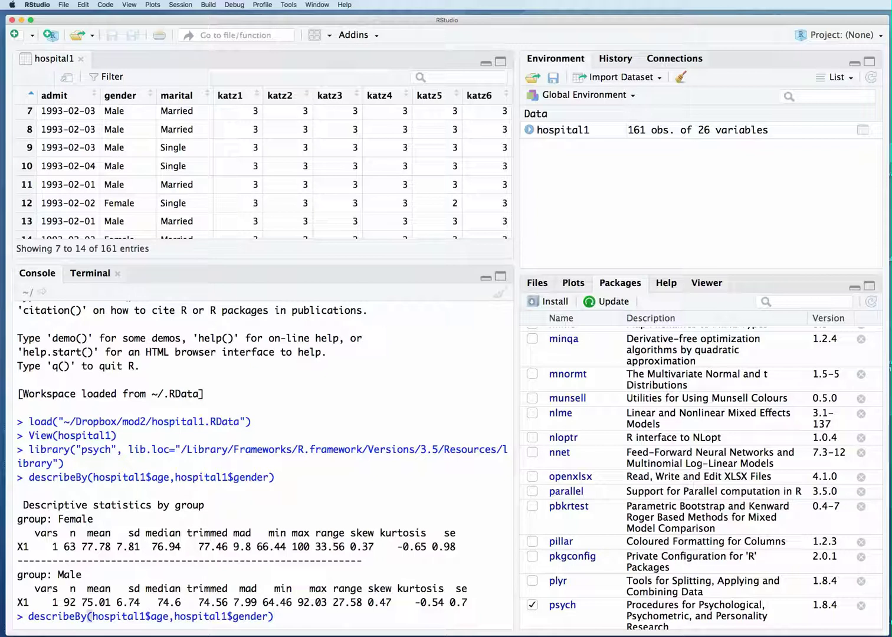
Replace age with los in the recalled command and run describeBy(hospital1$los, hospital1$gender)
{"action": "left_click", "coordinate": [146, 618]}
{"action": "key", "text": "End"}
{"action": "left_click", "coordinate": [149, 617]}
{"action": "left_click_drag", "start_coordinate": [149, 617], "coordinate": [167, 617]}
{"action": "key", "text": "BackSpace"}
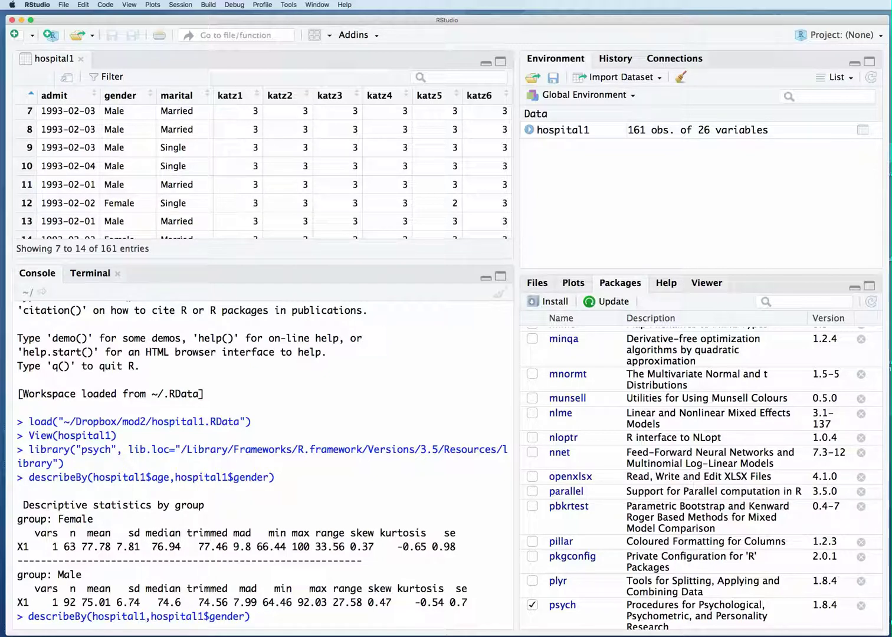
{"action": "type", "text": "$"}
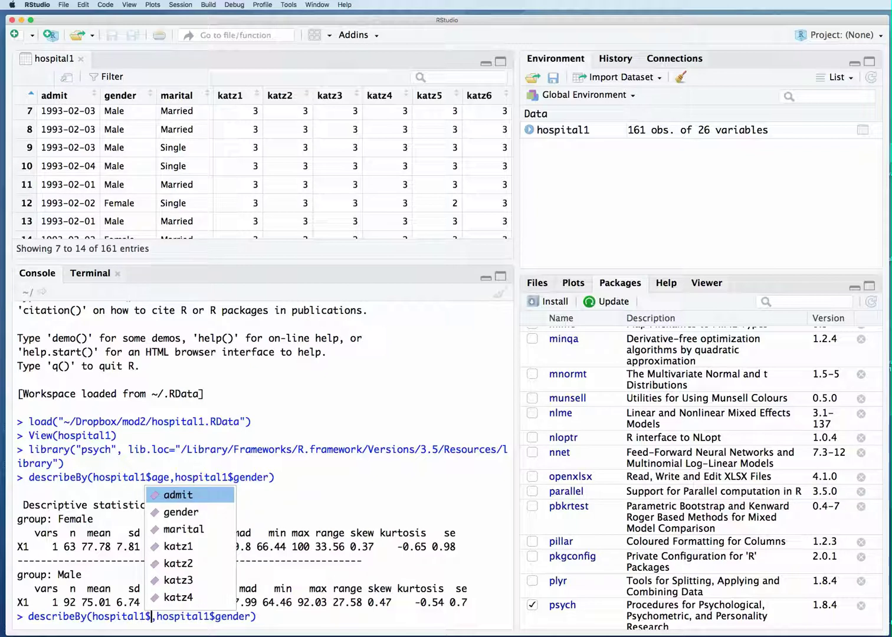
{"action": "scroll", "coordinate": [178, 598], "scroll_direction": "down", "scroll_amount": 1}
{"action": "scroll", "coordinate": [180, 600], "scroll_direction": "down", "scroll_amount": 5}
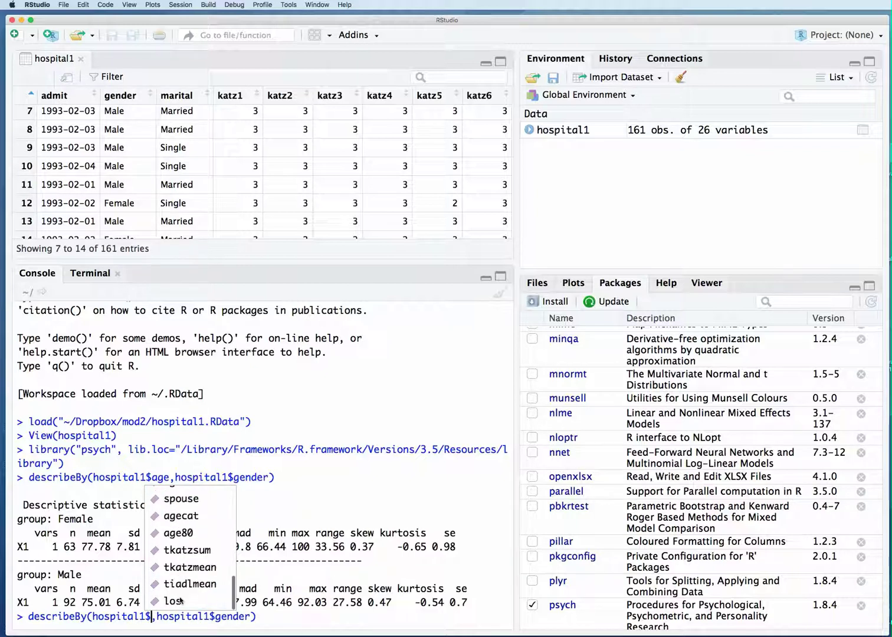
{"action": "left_click", "coordinate": [175, 600]}
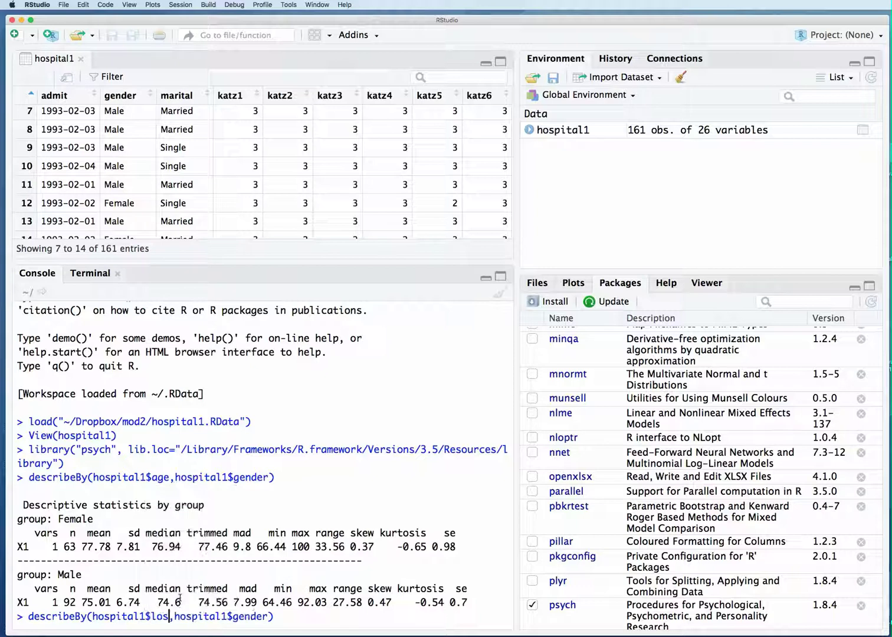
{"action": "left_click", "coordinate": [295, 618]}
{"action": "key", "text": "Return"}
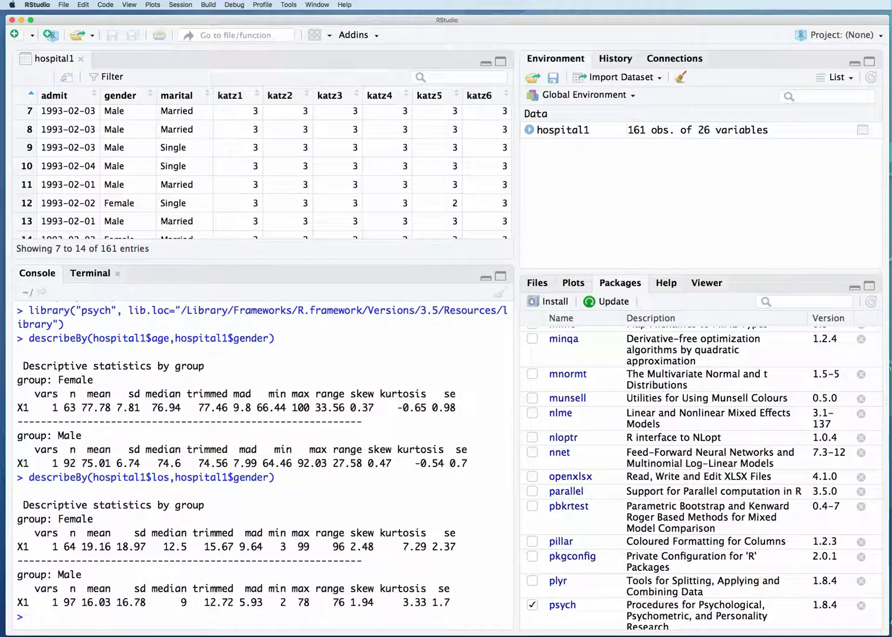